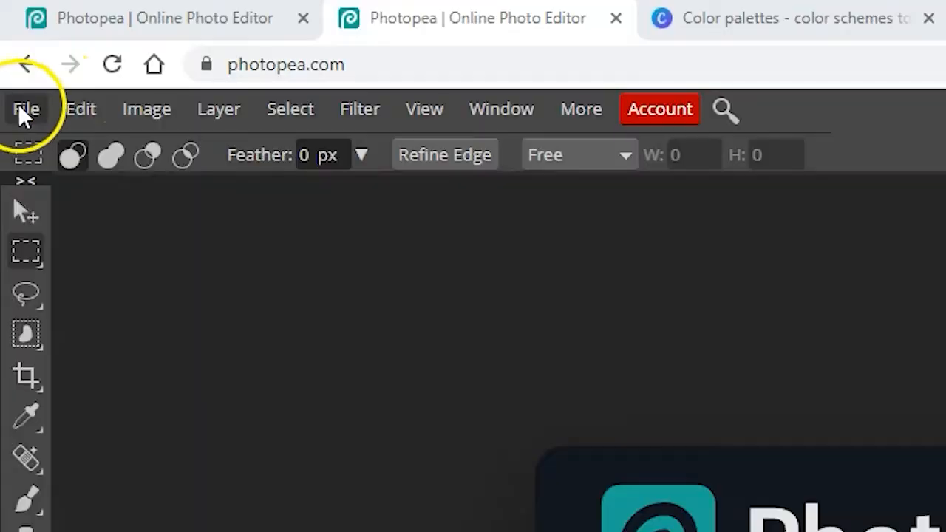
Create a new project named FONTS from the FB Page Cover preset, 1640 × 664 px, with a transparent background.
left_click(12, 44)
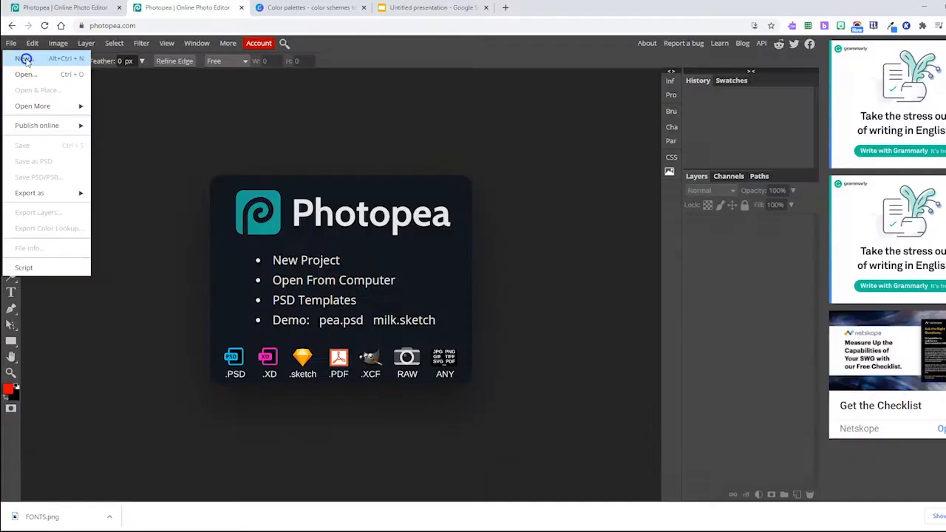
left_click(67, 154)
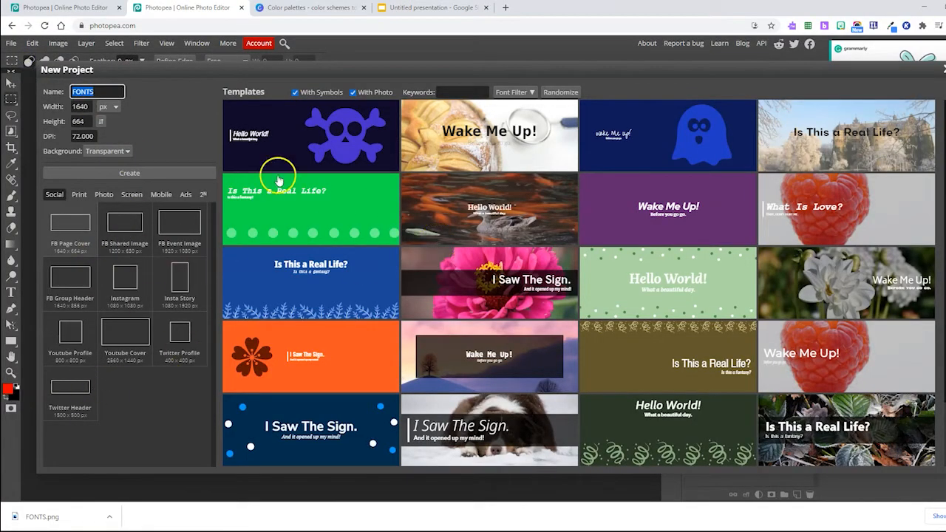
left_click(122, 150)
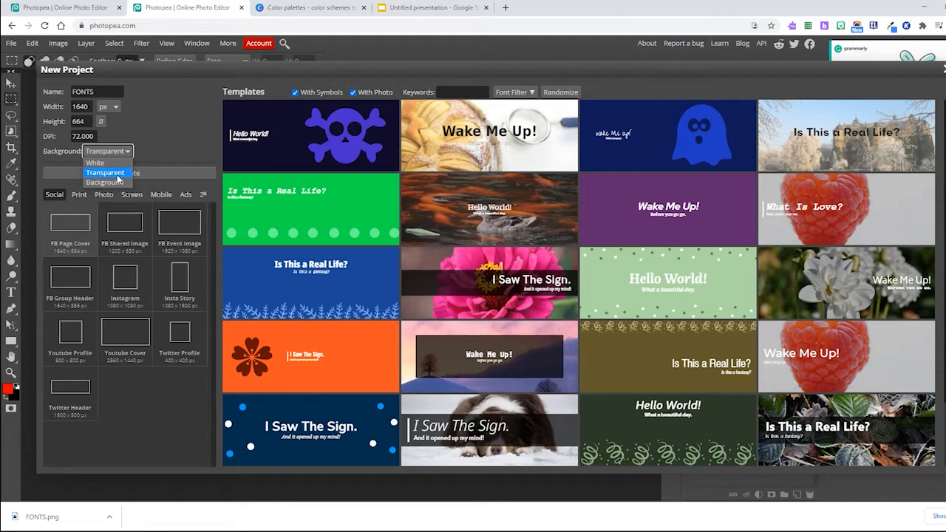
left_click(117, 174)
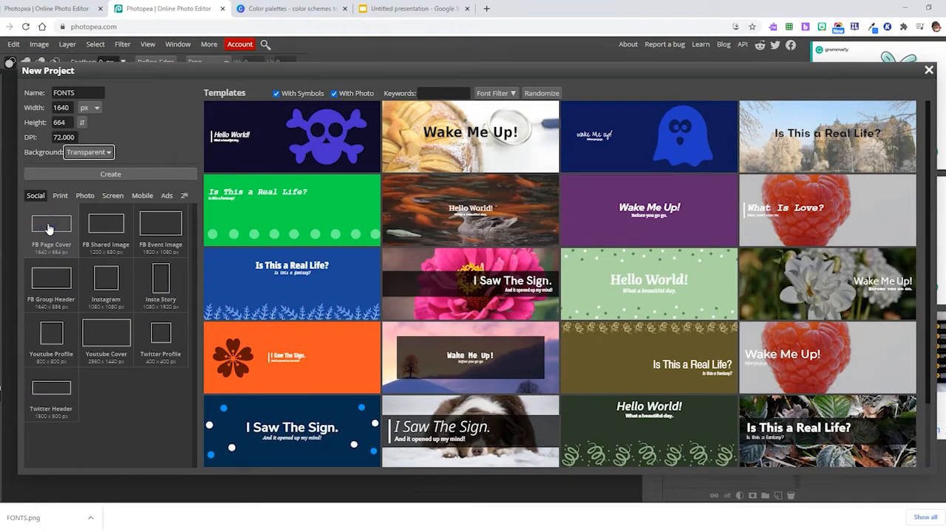
left_click(55, 226)
left_click(110, 173)
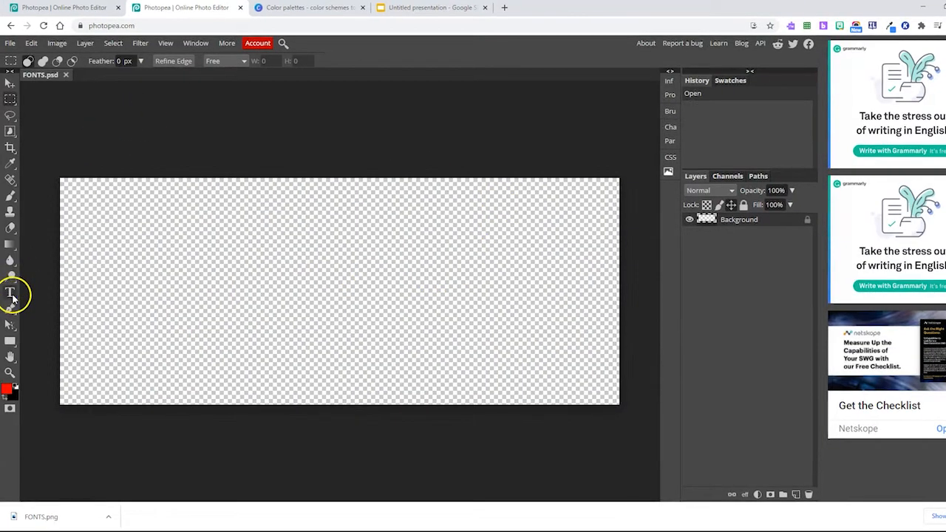
Add the text EDTECH in the HelloBigDeal font at 250 px across the middle of the canvas.
left_click(10, 294)
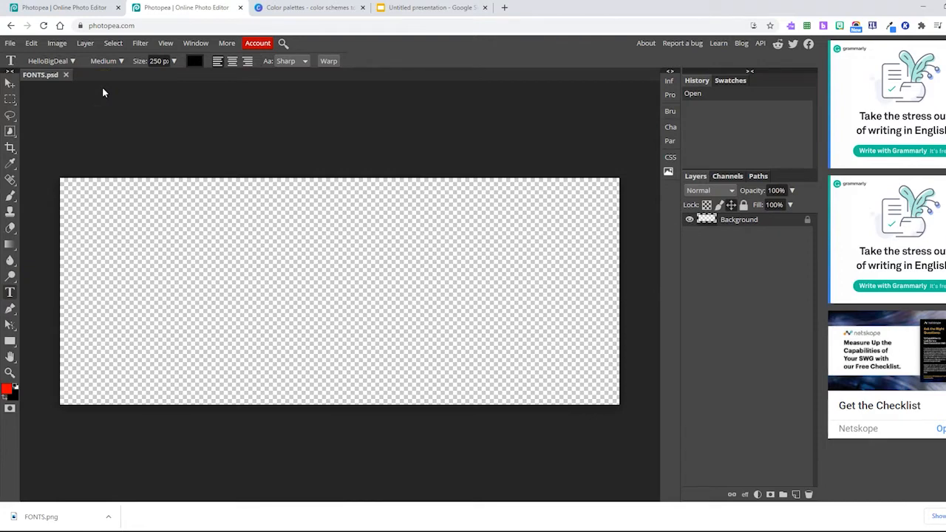
left_click(72, 62)
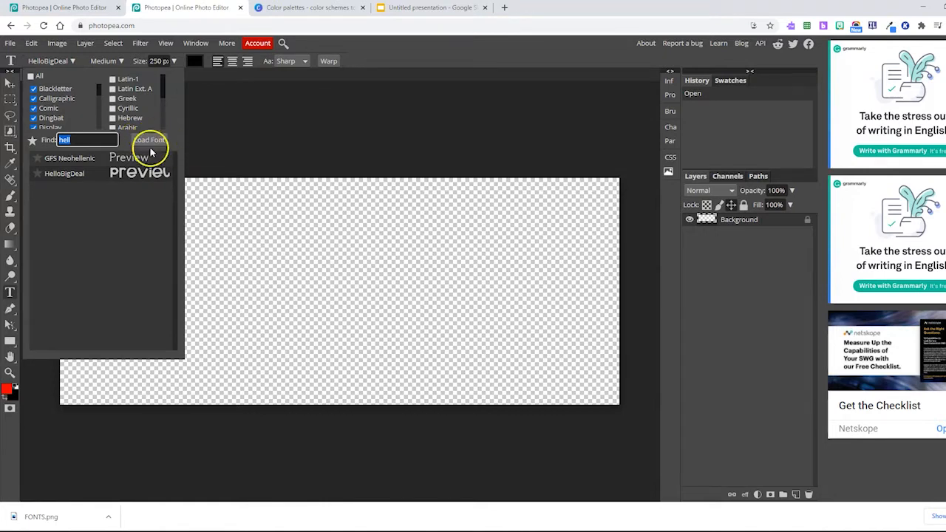
left_click(108, 173)
left_click(107, 171)
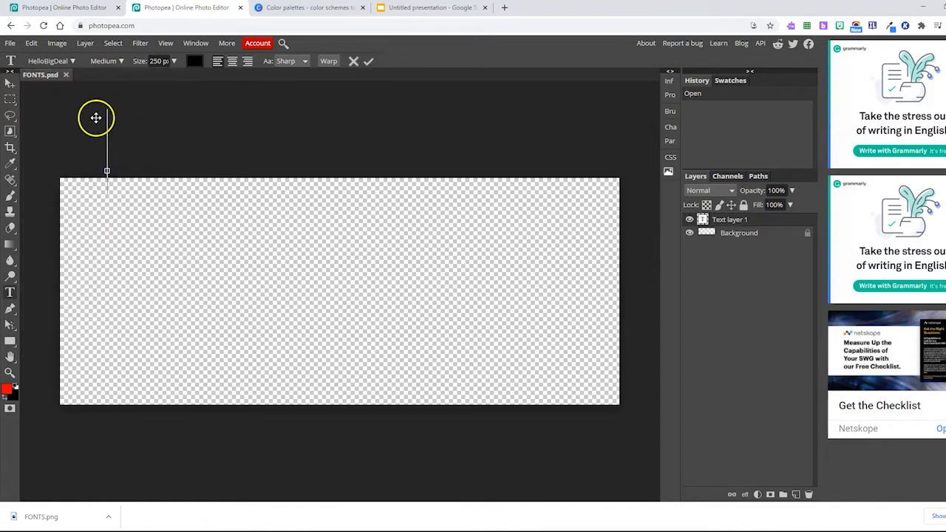
left_click_drag(107, 128, 124, 258)
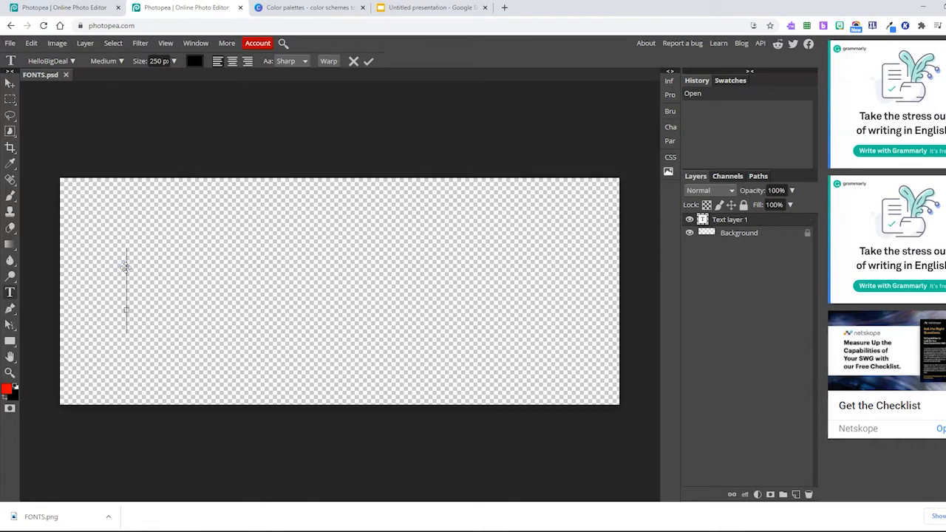
type("EDTECH")
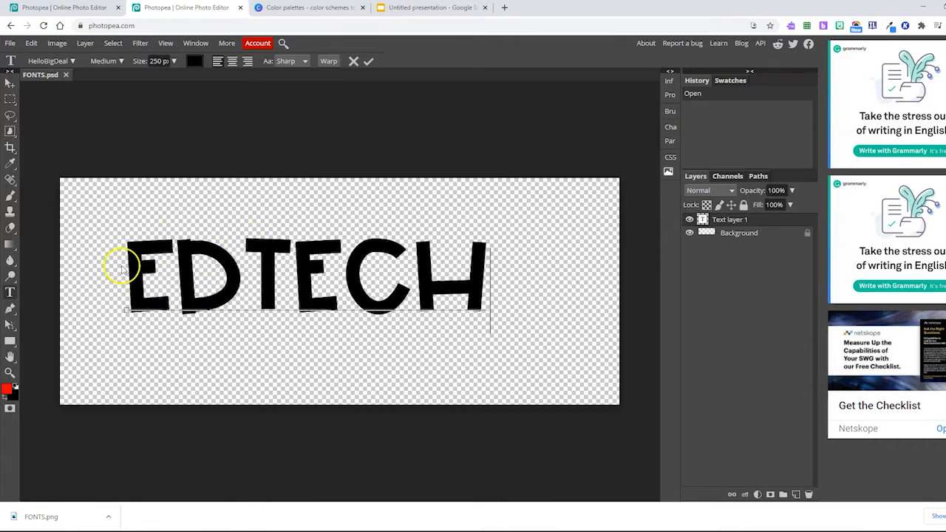
left_click_drag(131, 268, 491, 260)
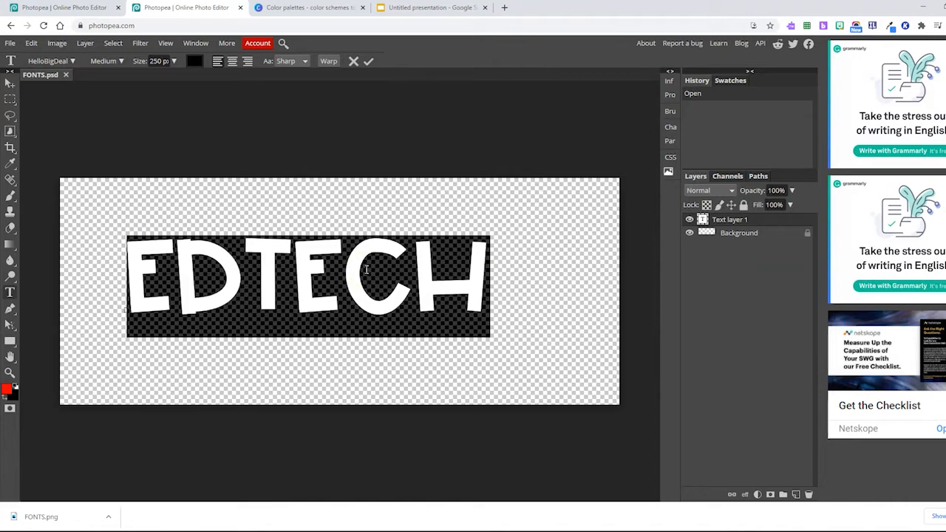
left_click(365, 270)
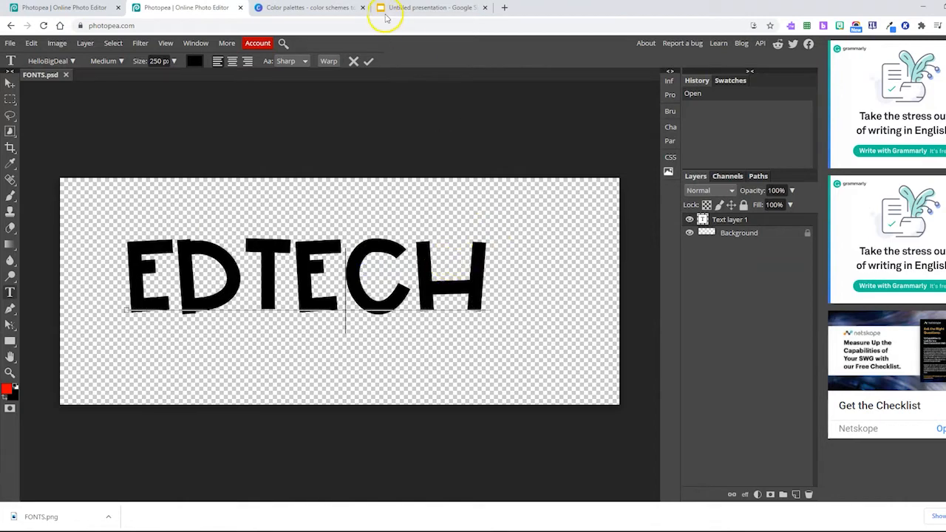
Switch to the Canva color palettes page and launch the Snipping Tool.
left_click(285, 7)
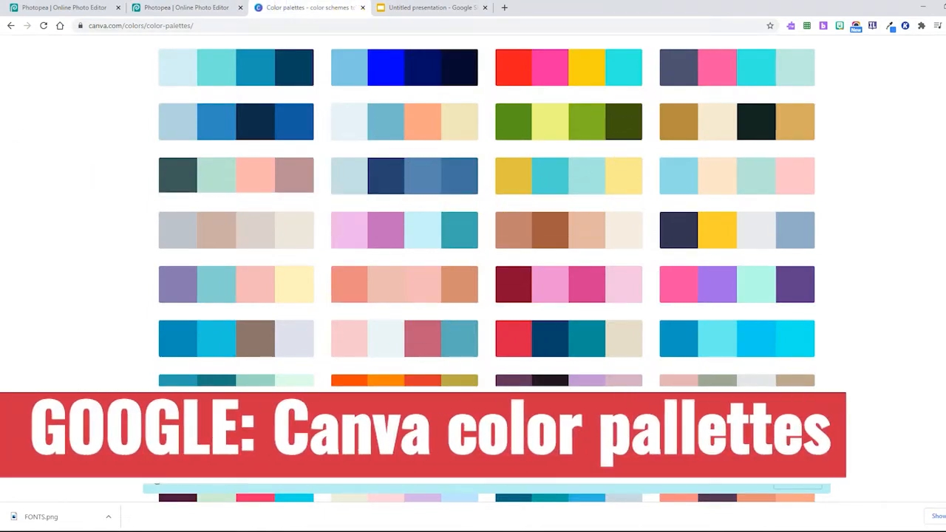
key("super")
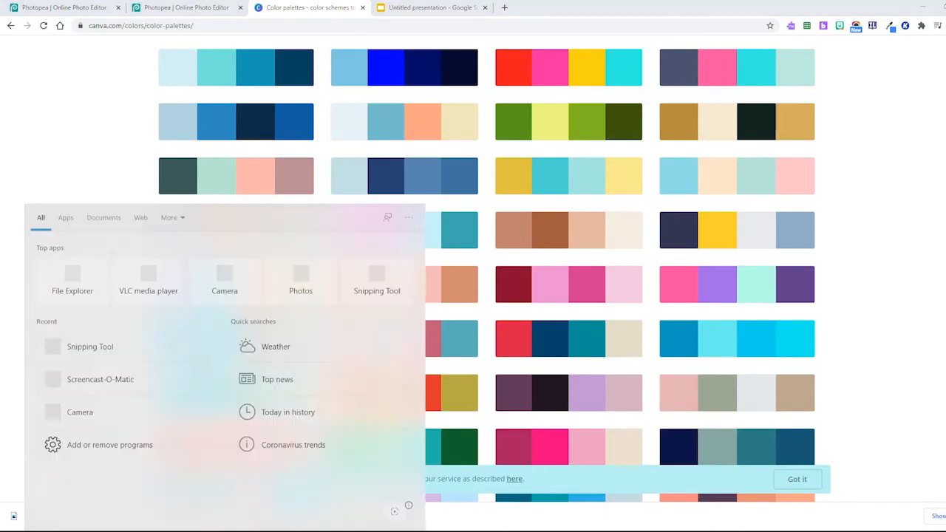
type("snip")
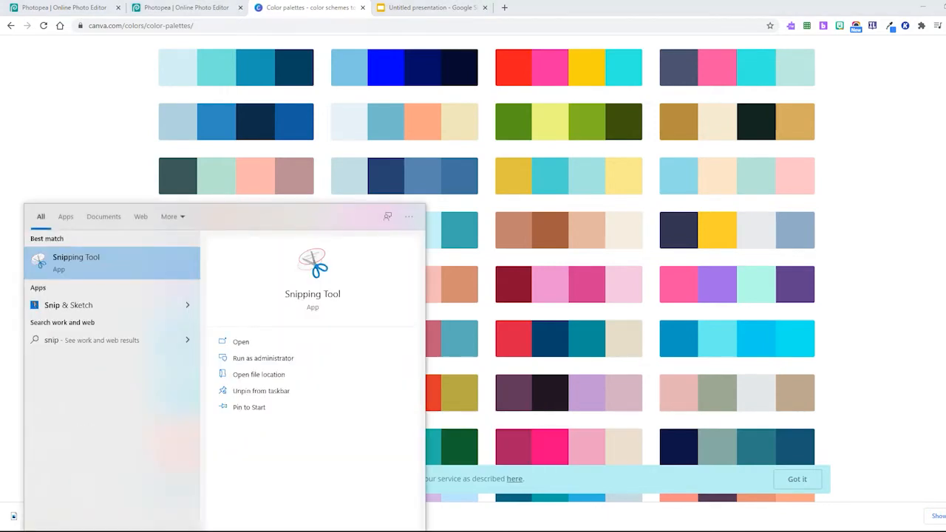
left_click(83, 259)
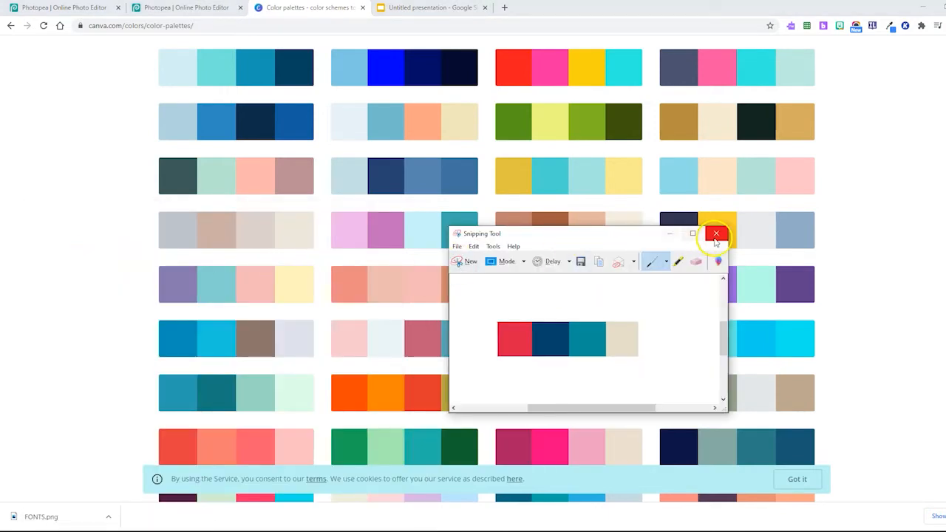
Snip the full four-color palette of navy, yellow, light grey and dusty blue, retaking the capture if it is incomplete.
left_click(466, 261)
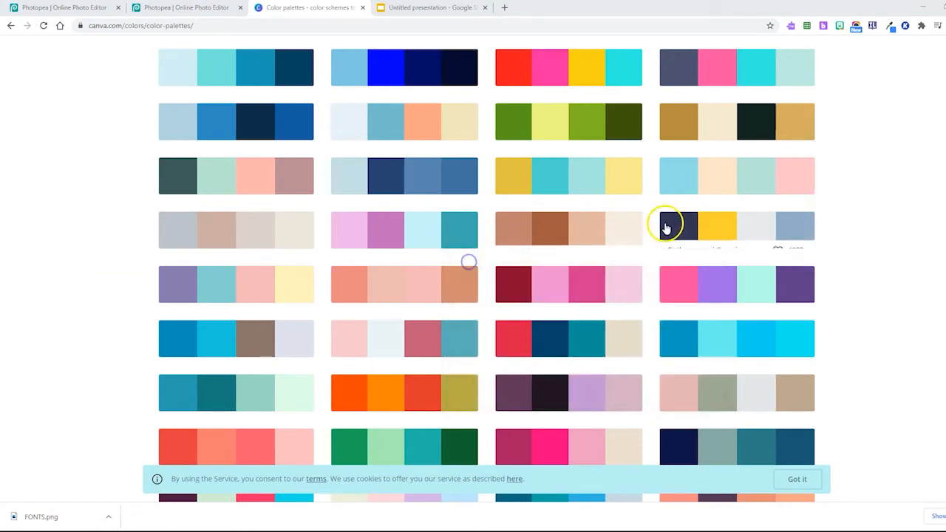
left_click_drag(660, 212, 699, 232)
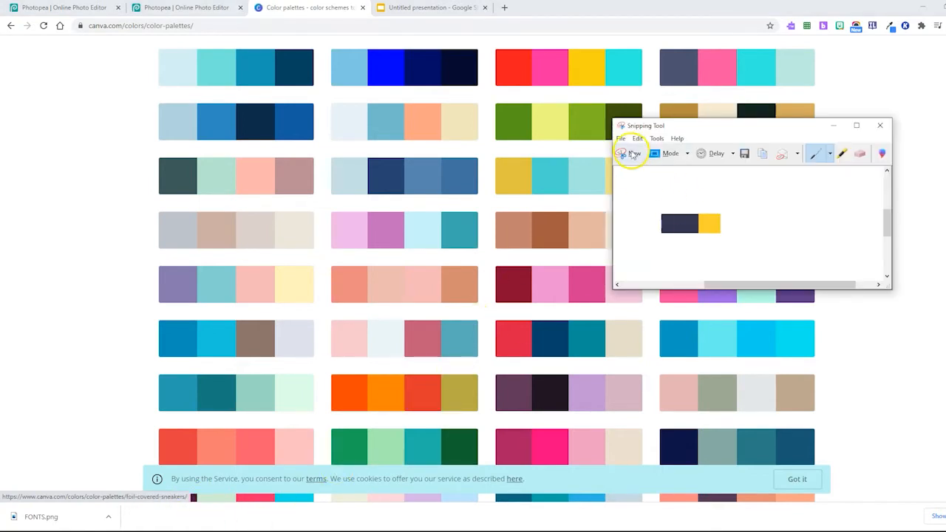
left_click(630, 152)
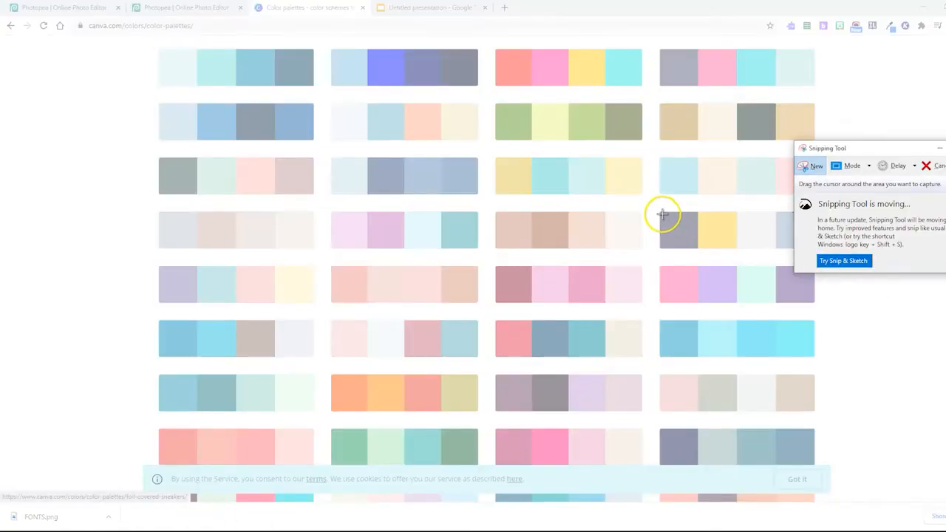
left_click_drag(865, 151, 912, 171)
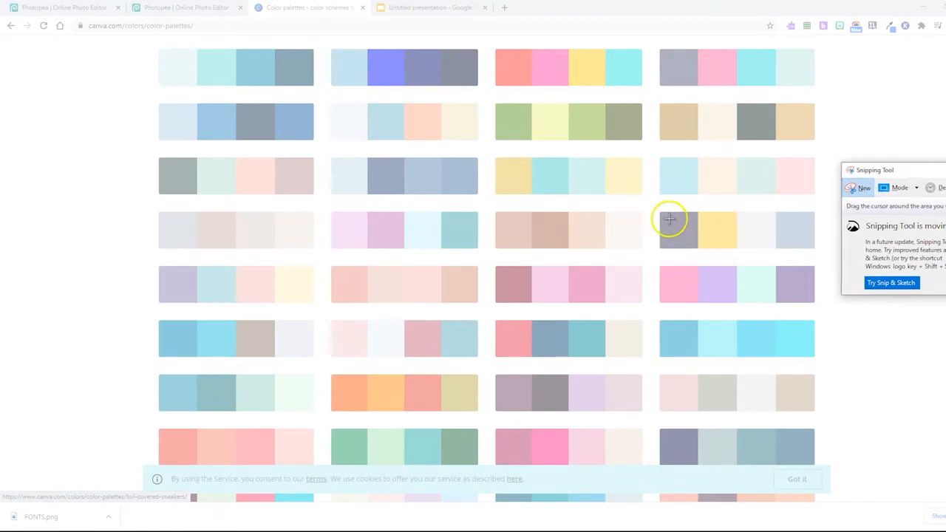
left_click_drag(661, 213, 806, 248)
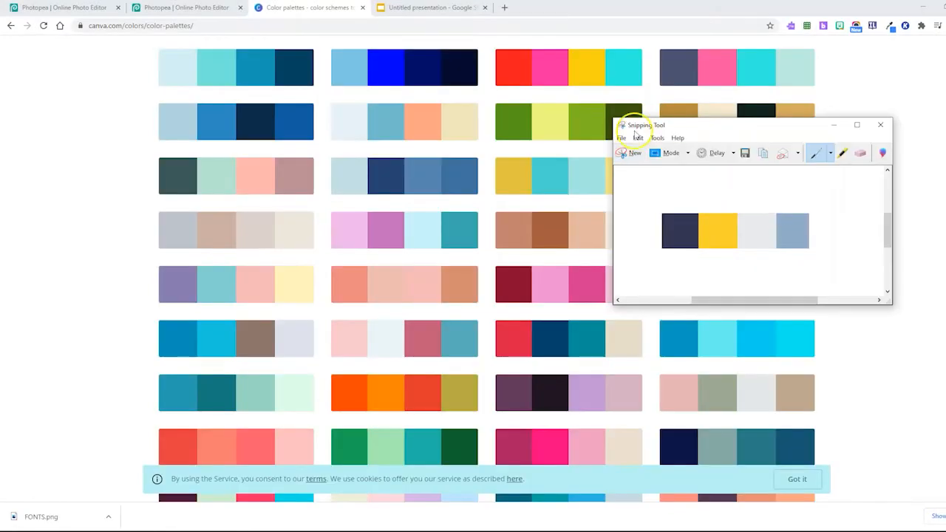
Save the palette capture to the Desktop as the PNG file snip2 and close the Snipping Tool.
left_click(620, 138)
left_click(641, 164)
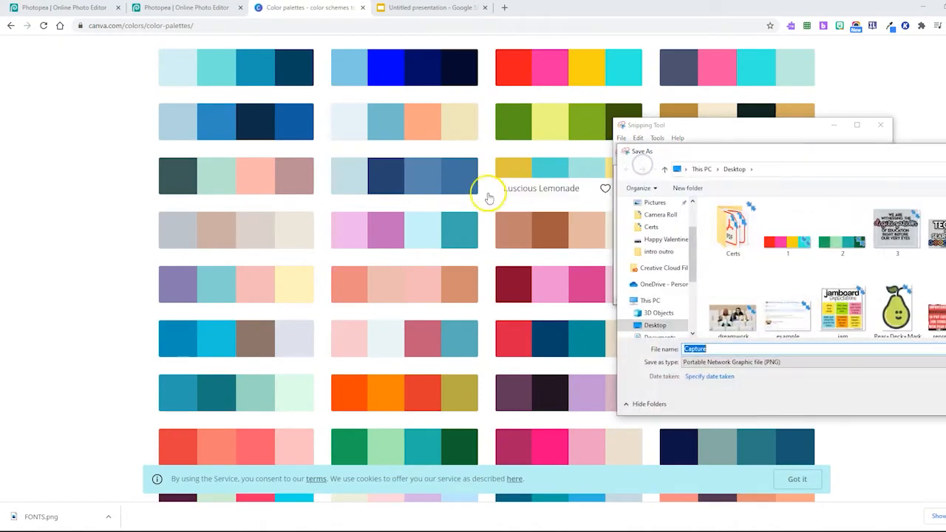
type("snip")
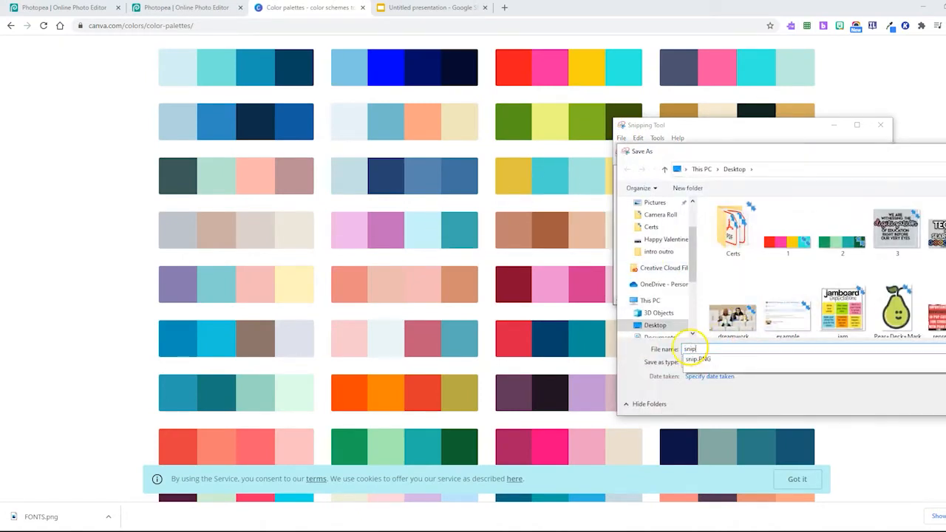
key("Return")
left_click(880, 127)
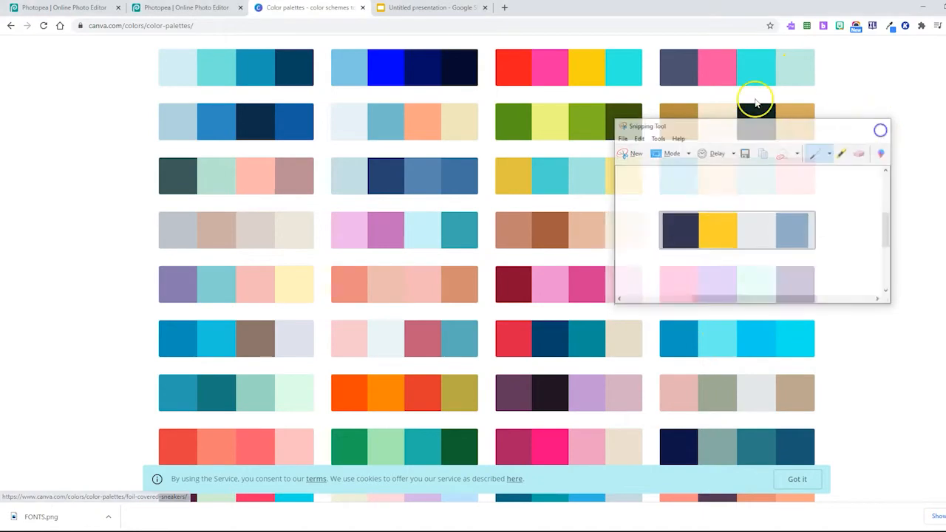
Switch back to the FONTS project in Photopea and place the snip2 image from the Desktop into it.
left_click(208, 7)
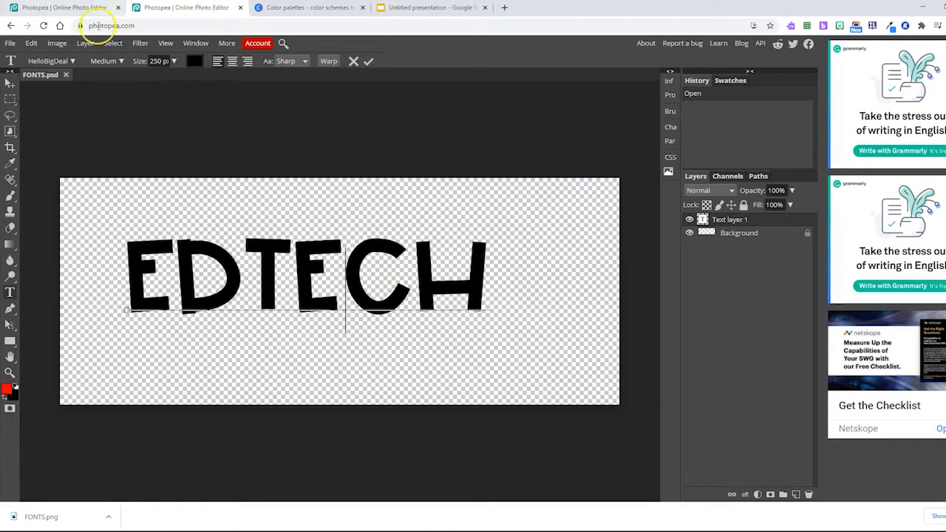
left_click(10, 43)
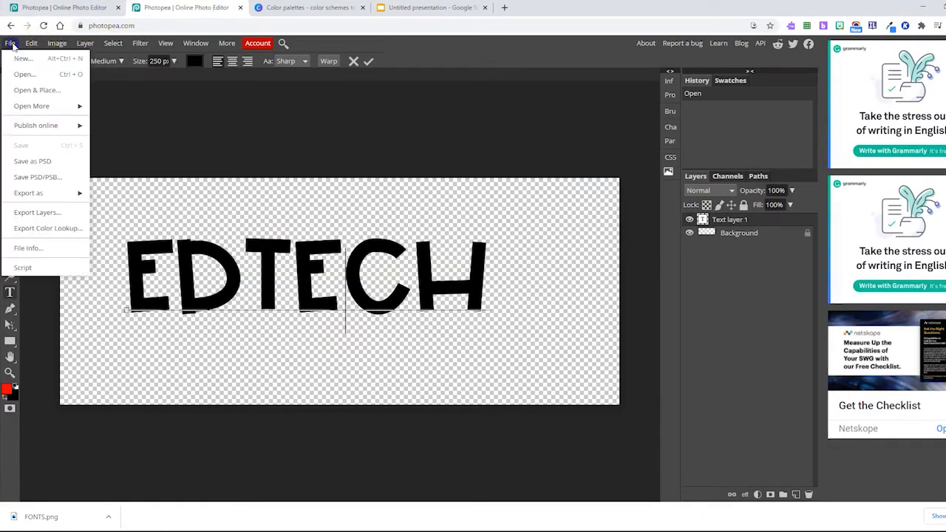
left_click(43, 90)
scroll(296, 109, "down", 5)
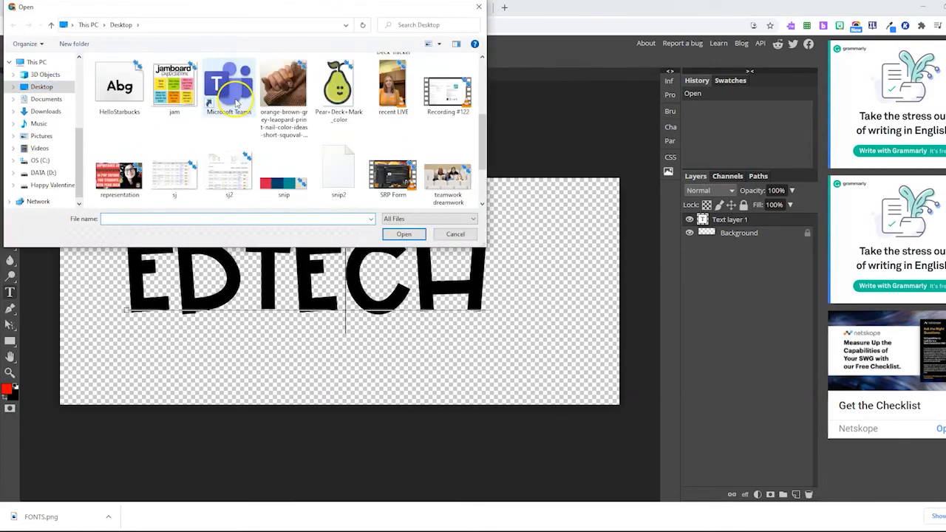
double_click(334, 112)
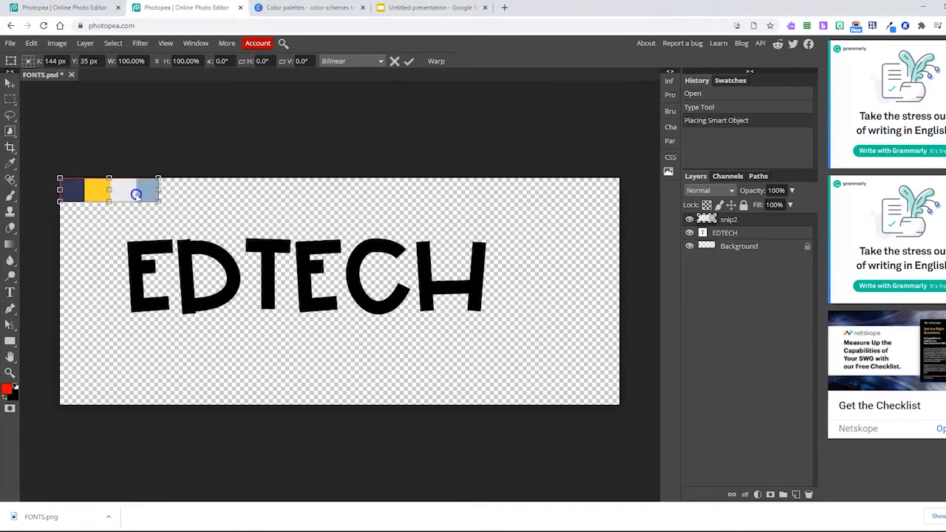
Enlarge the snip2 palette to about 393% by 383% so it covers EDTECH, and clip it to the text layer.
left_click_drag(136, 194, 500, 320)
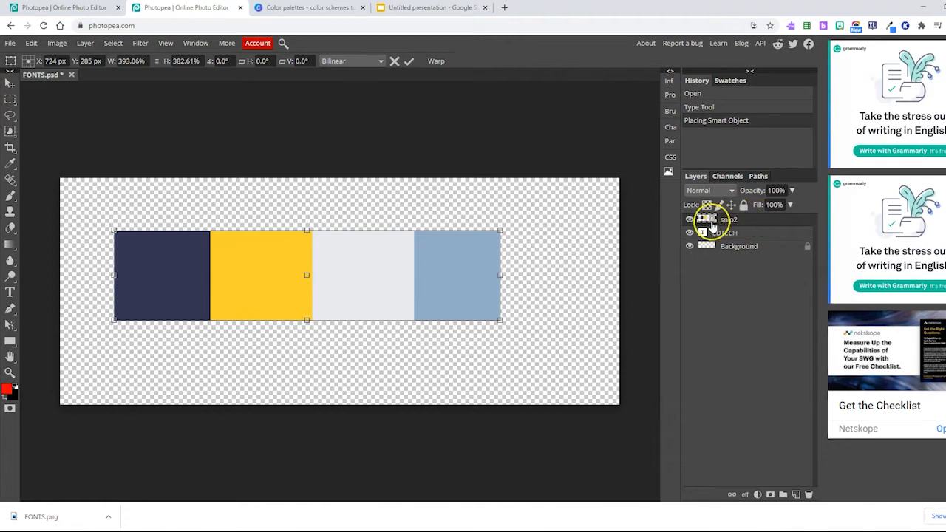
right_click(751, 221)
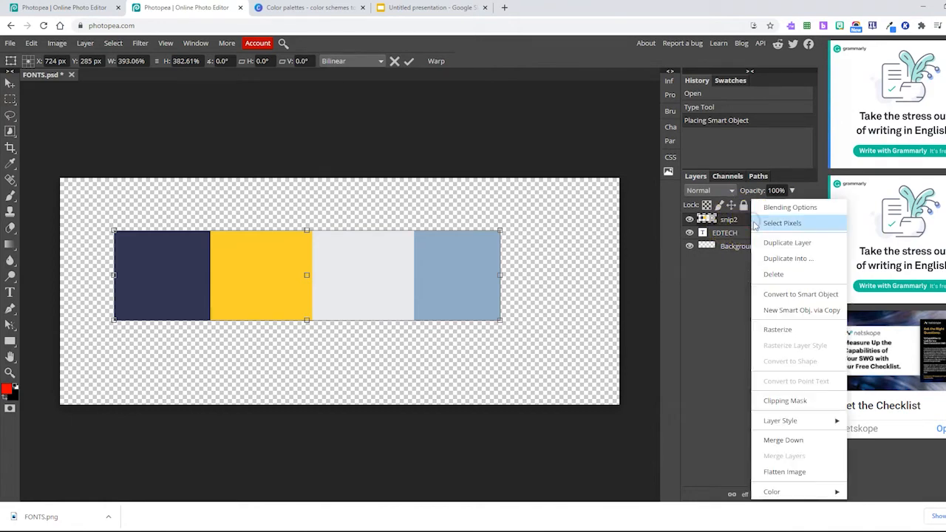
left_click(784, 401)
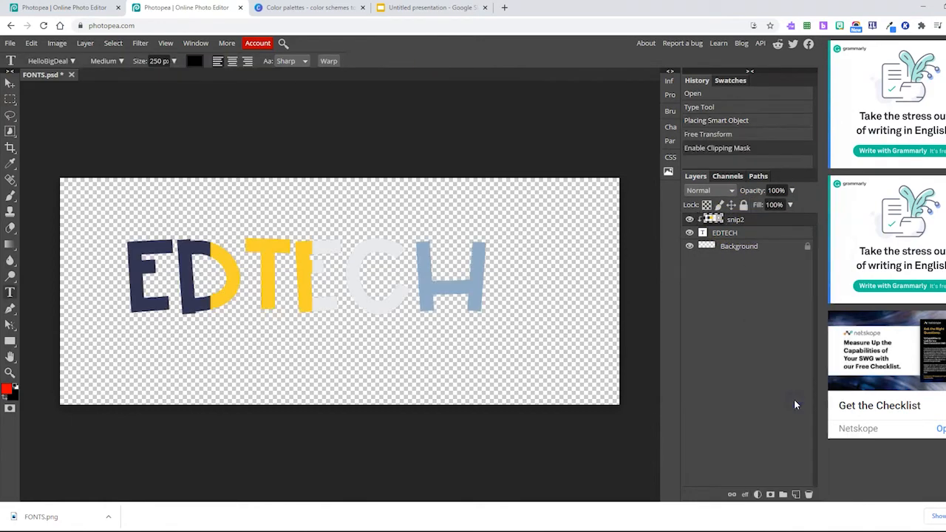
Select a rectangle around the multicolored EDTECH lettering and crop the image to it.
left_click(11, 99)
left_click_drag(118, 231, 493, 332)
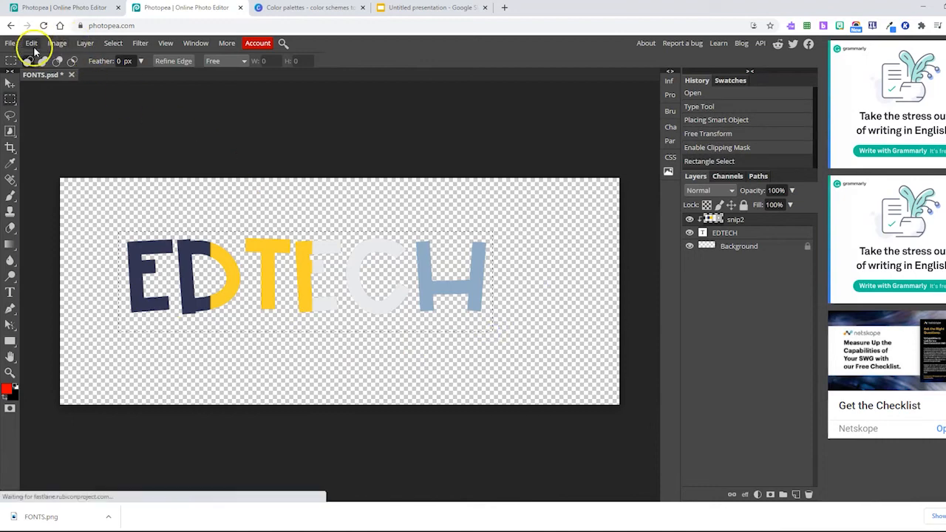
left_click(59, 46)
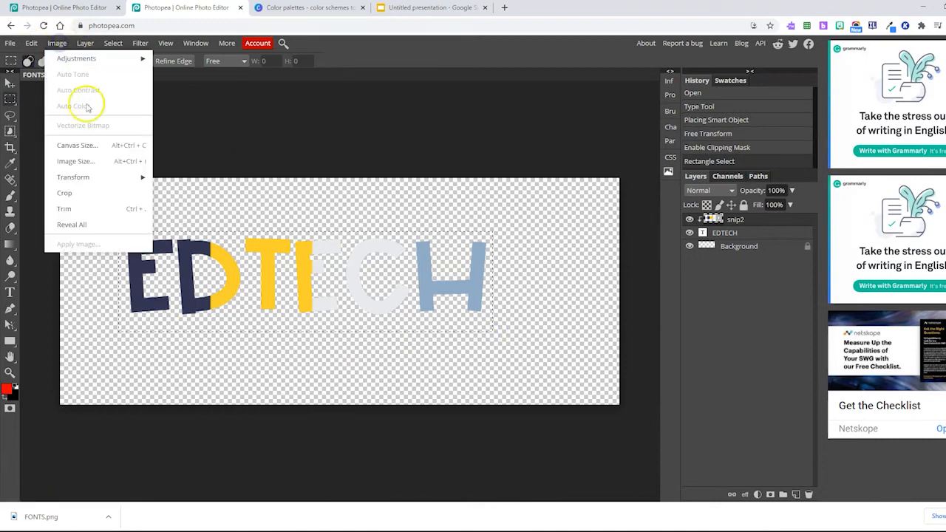
left_click(80, 192)
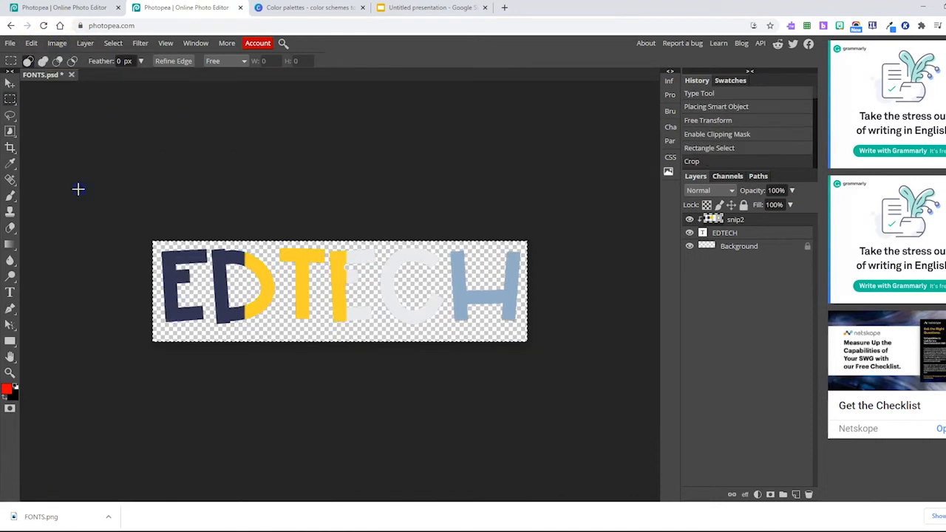
Export the cropped EDTECH lettering as a PNG at 1098 by 295 px and 100% quality.
left_click(11, 43)
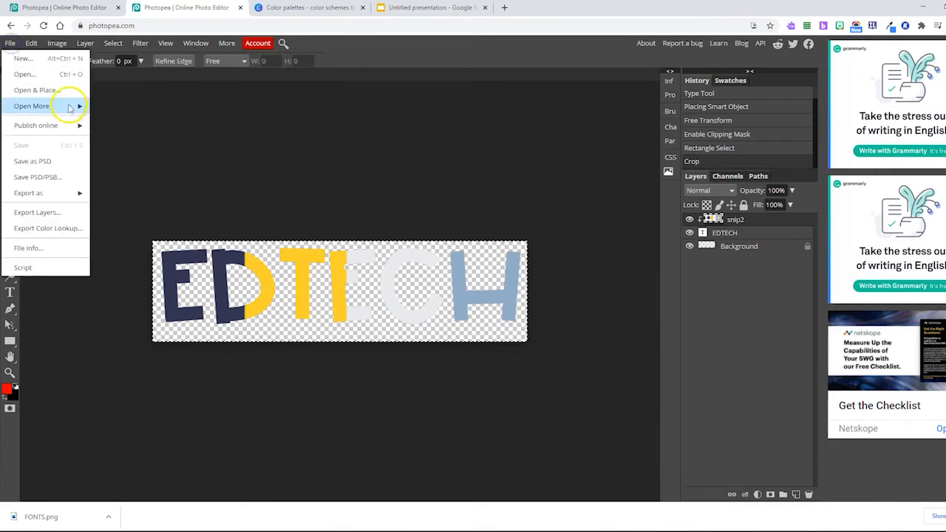
mouse_move(63, 200)
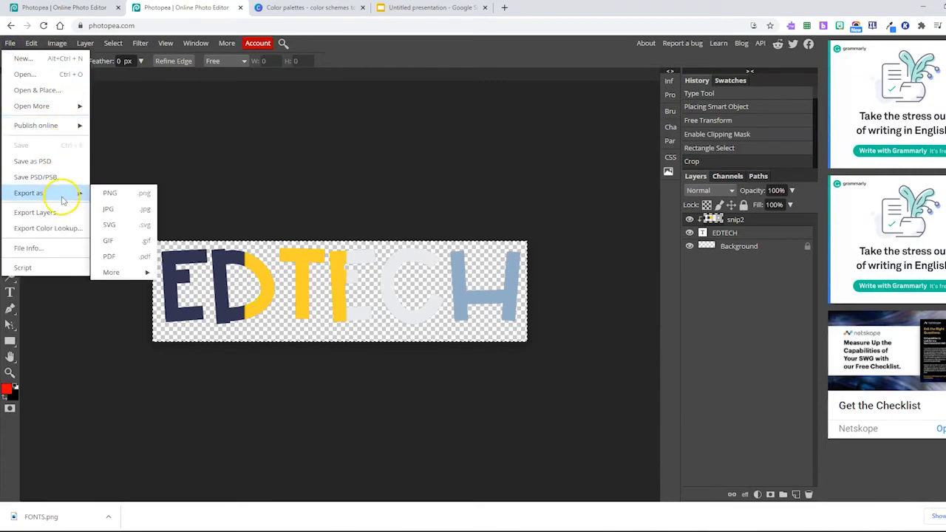
left_click(122, 192)
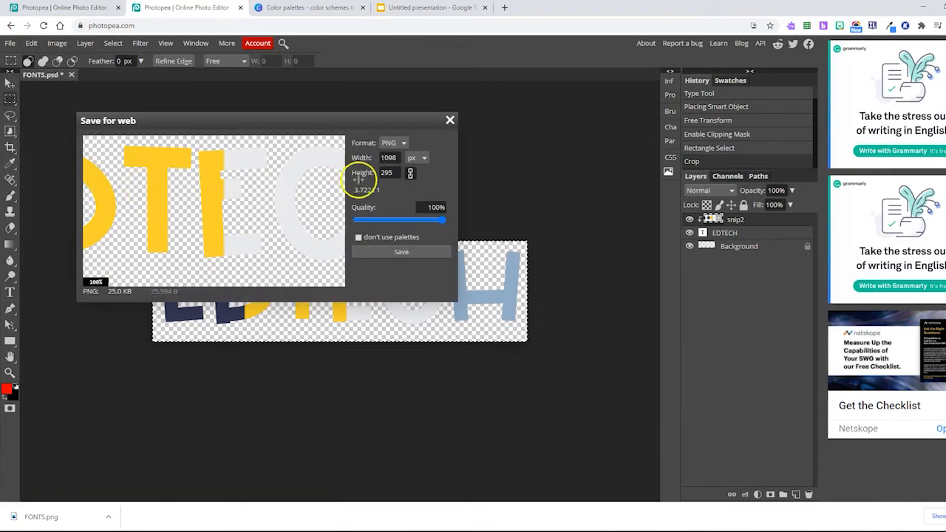
left_click(391, 252)
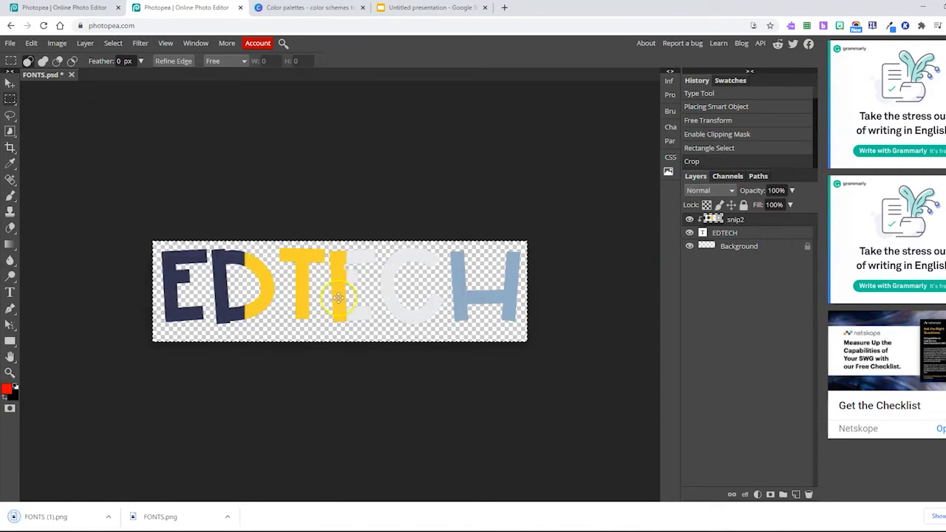
Switch to the Google Slides presentation and place the exported FONTS (1).png across the top of the blank second slide.
left_click(417, 8)
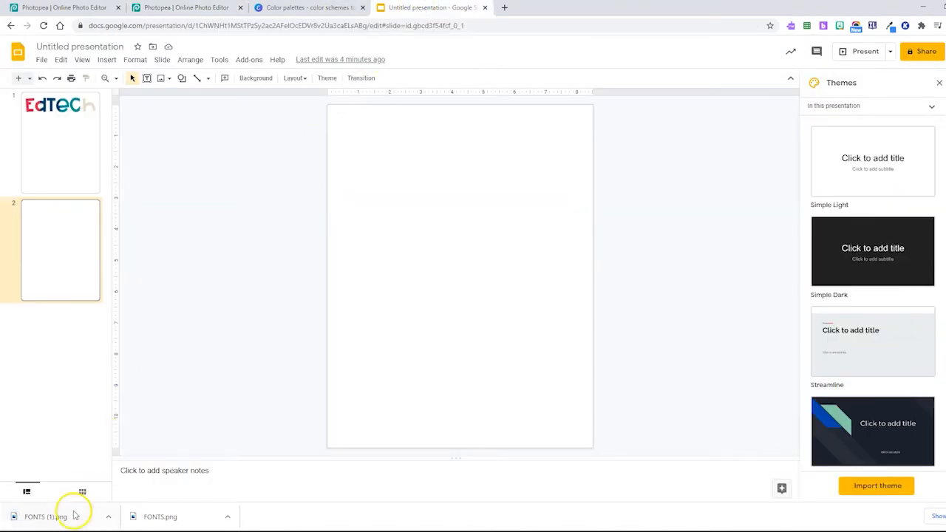
left_click(106, 520)
left_click(123, 485)
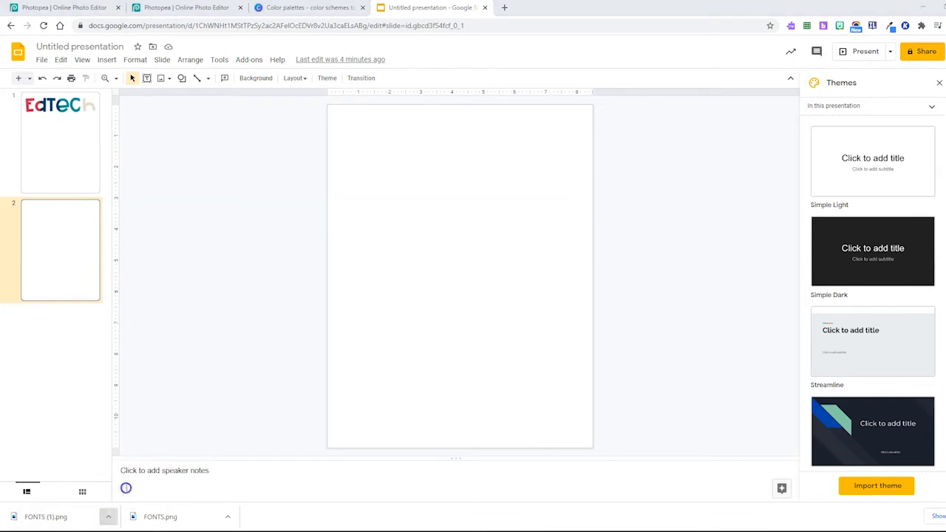
left_click_drag(598, 213, 416, 185)
left_click(488, 219)
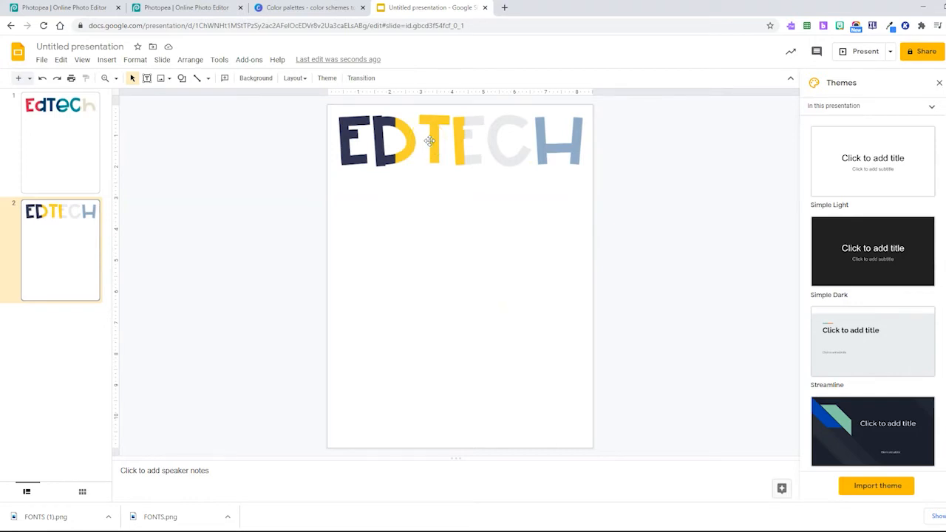
left_click(435, 232)
left_click(182, 7)
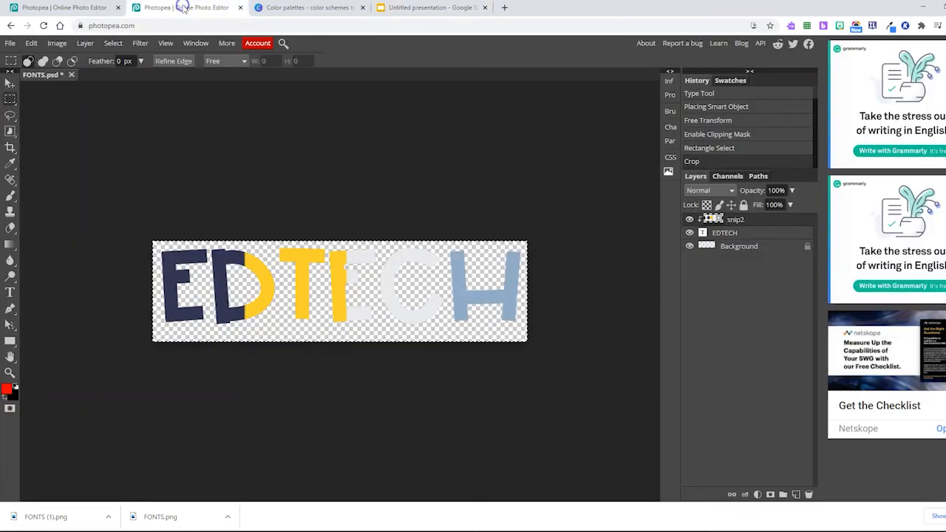
left_click(222, 209)
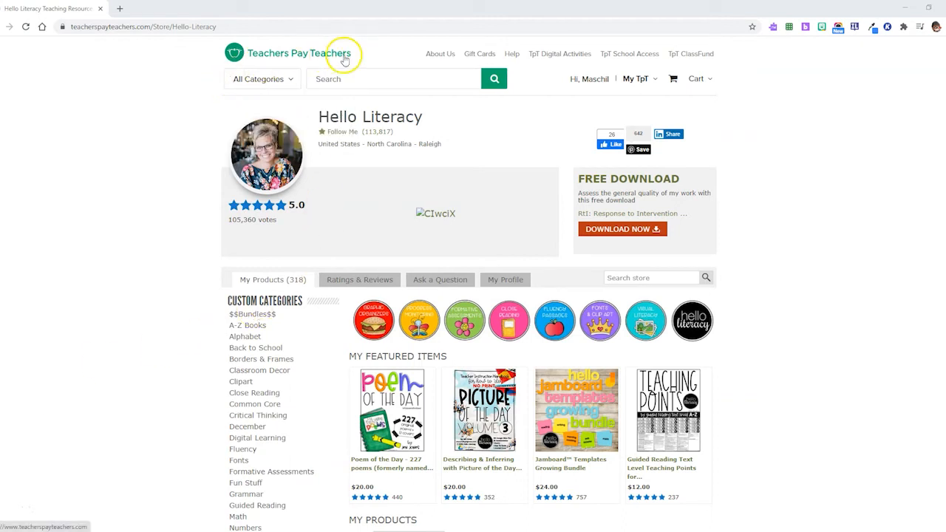
In the Hello Literacy store on Teachers Pay Teachers, browse the Fonts category and open the free Hello Fonts - Personal & Non-Commercial Use product.
left_click(334, 76)
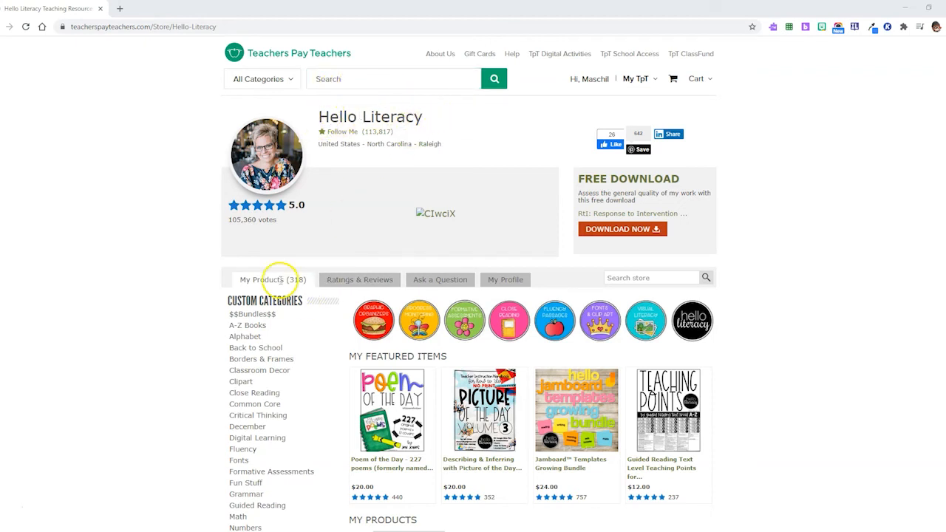
scroll(268, 326, "down", 2)
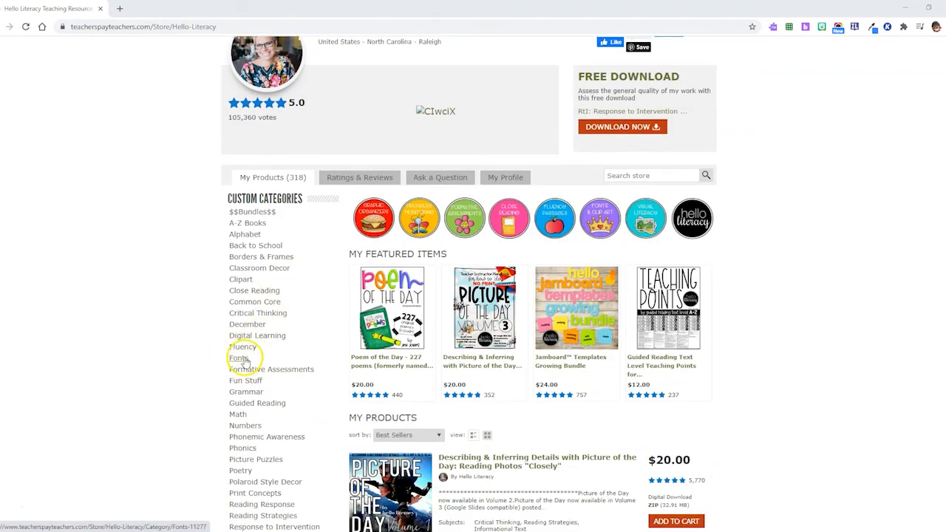
left_click(242, 357)
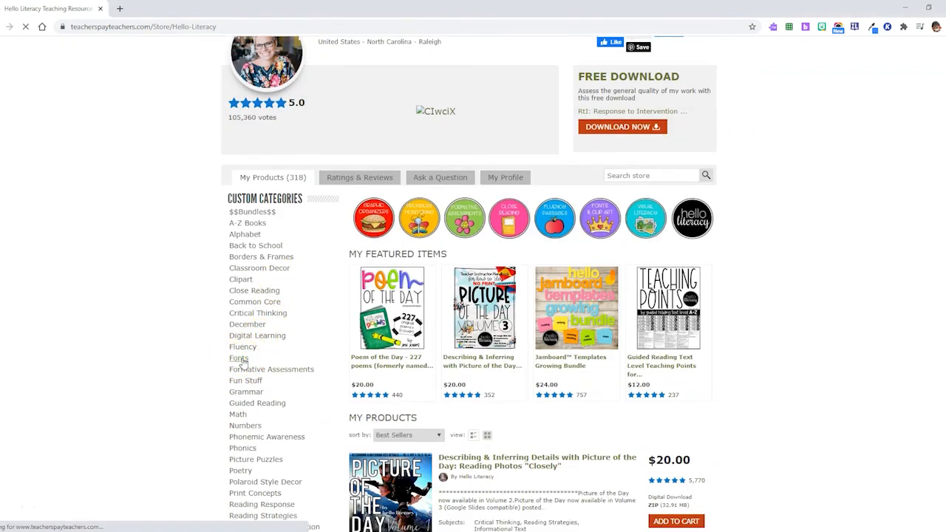
scroll(495, 318, "down", 3)
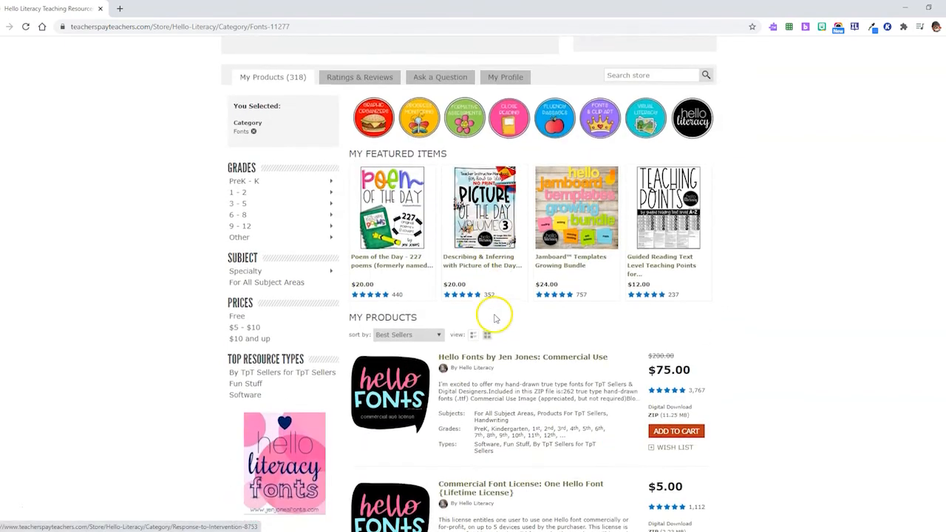
scroll(495, 318, "down", 4)
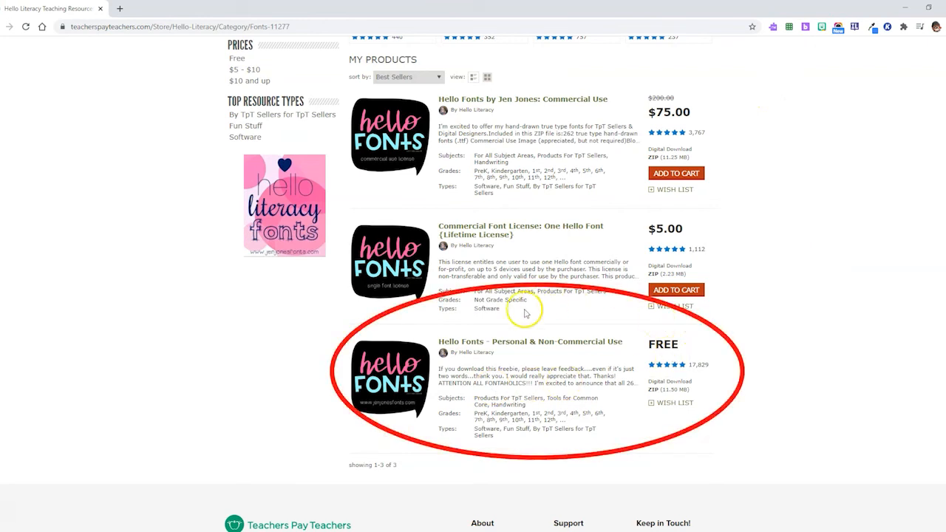
left_click(566, 343)
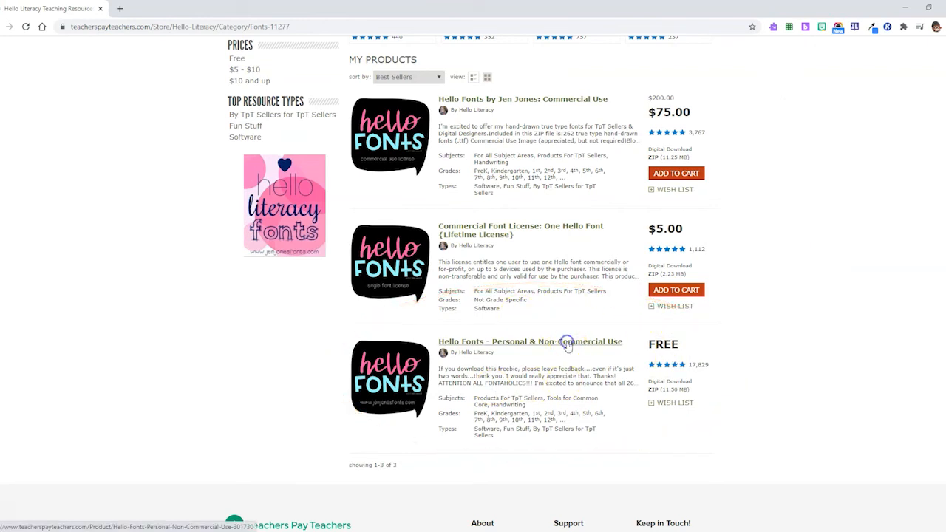